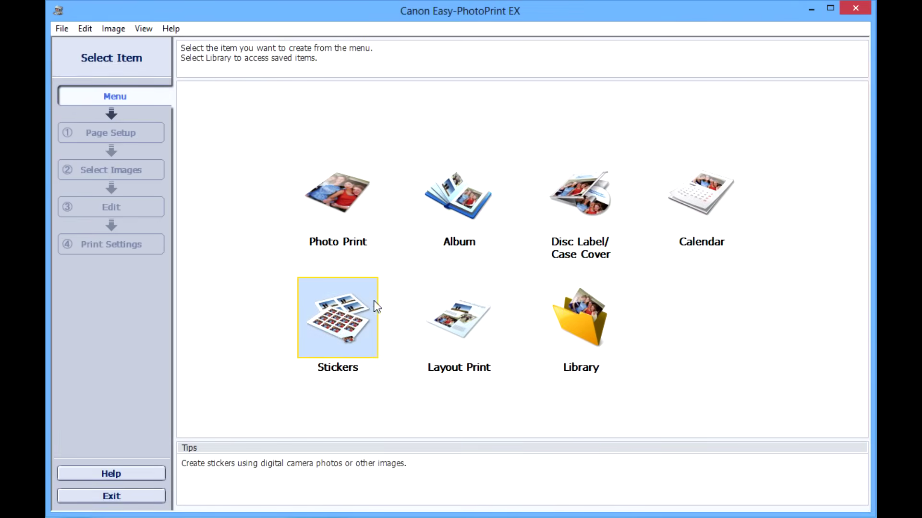
Step: Start a disc label, try the 80mm sizes, and keep Standard disc 4.7" 120mm (small inner circle)
click(584, 210)
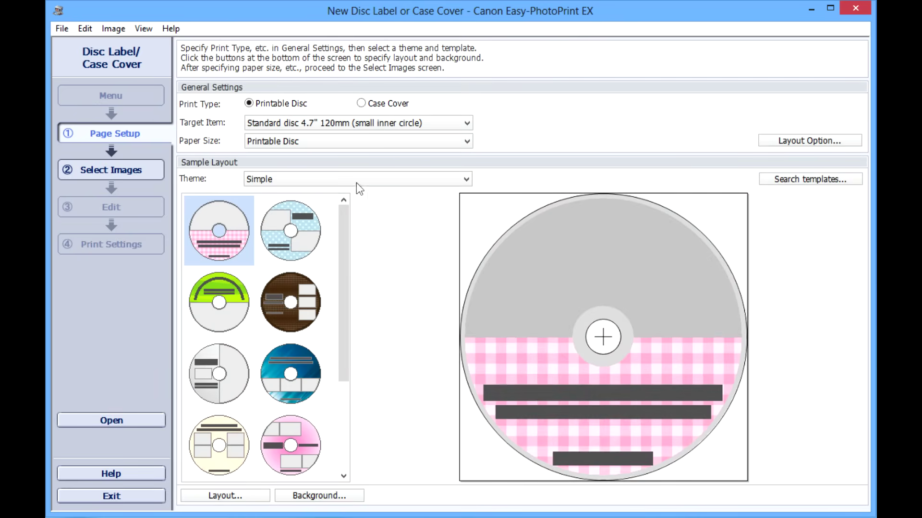
click(376, 123)
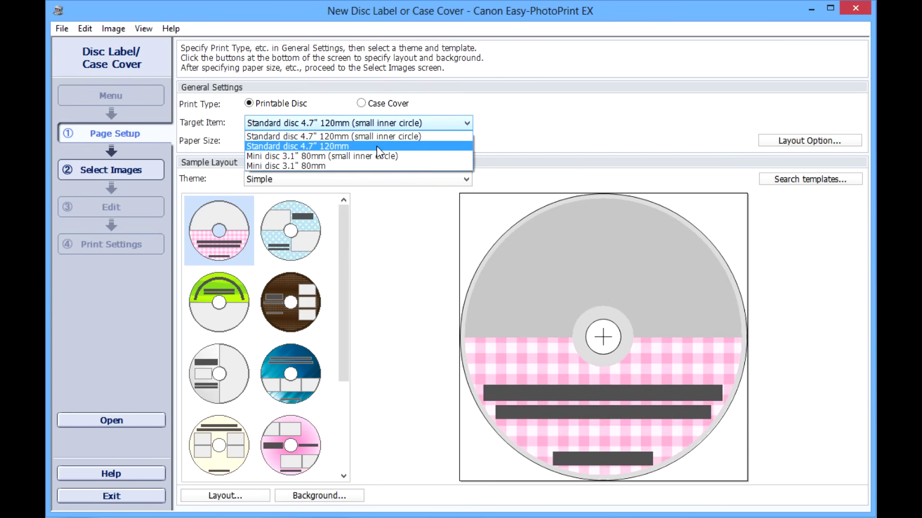
click(376, 146)
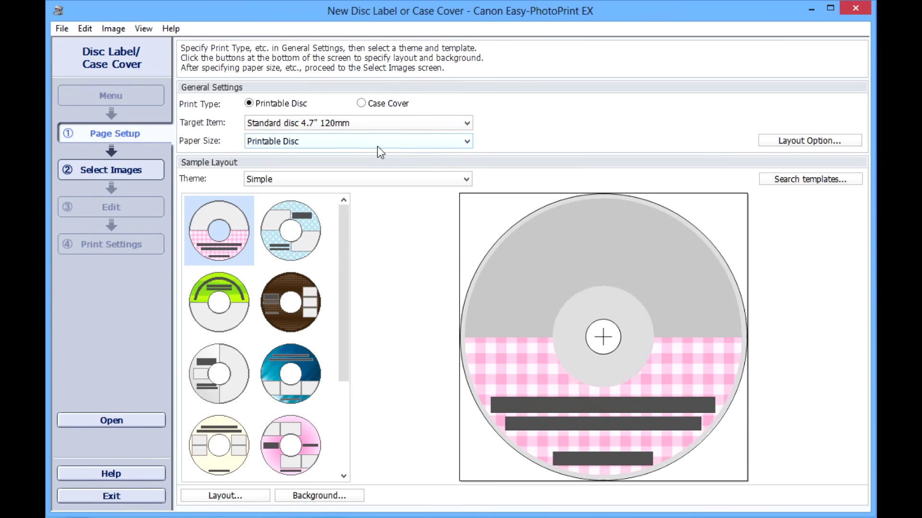
click(373, 123)
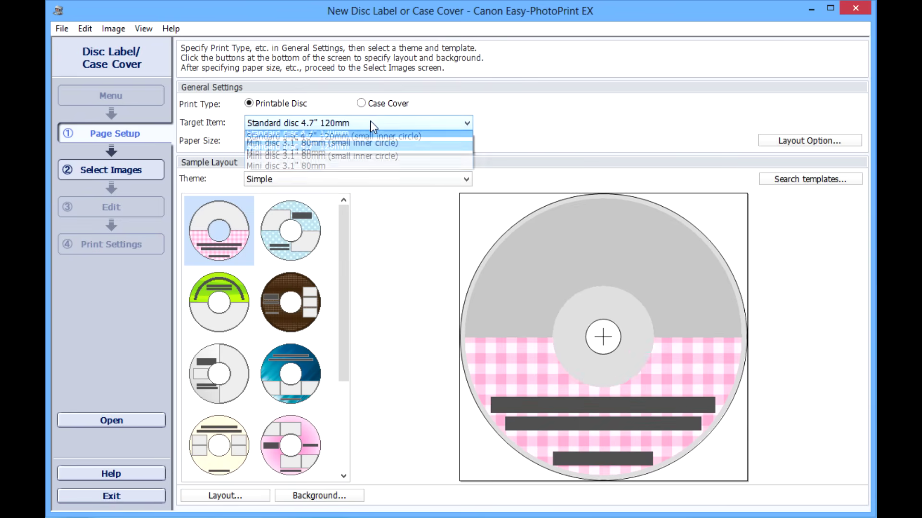
click(372, 155)
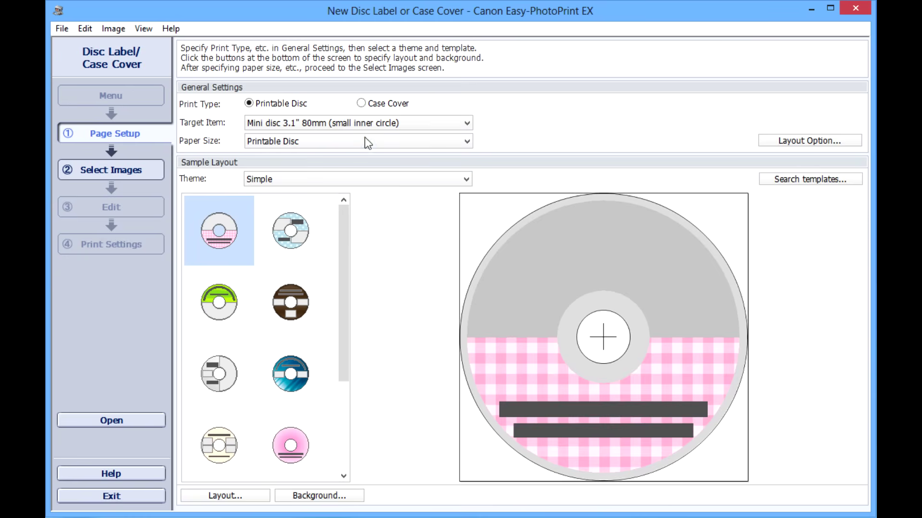
click(358, 123)
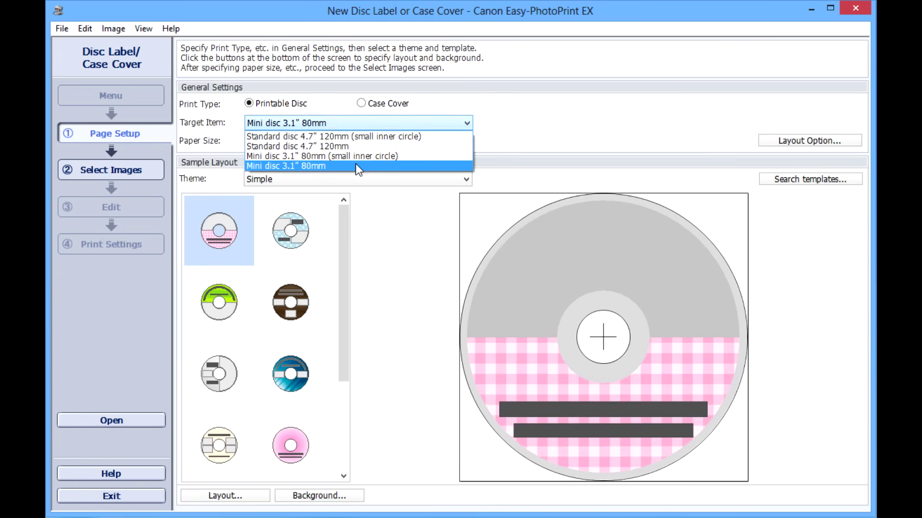
click(356, 165)
click(341, 126)
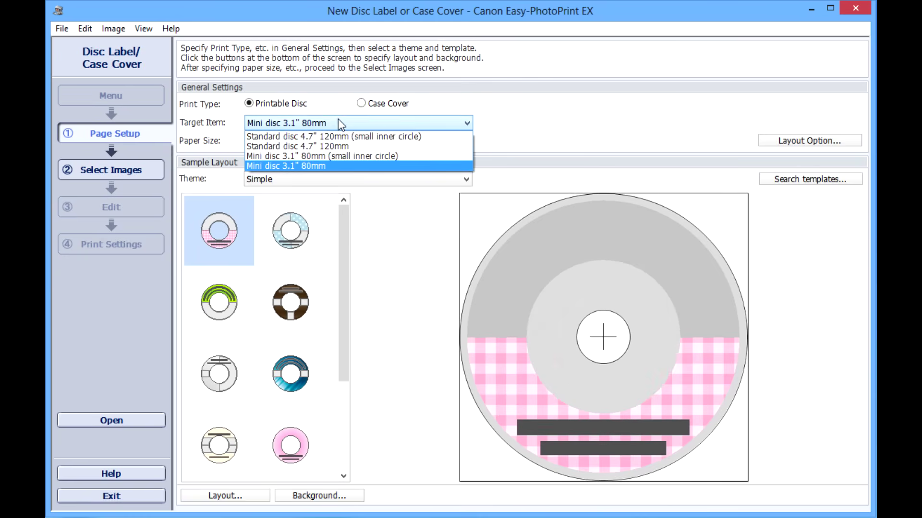
click(340, 132)
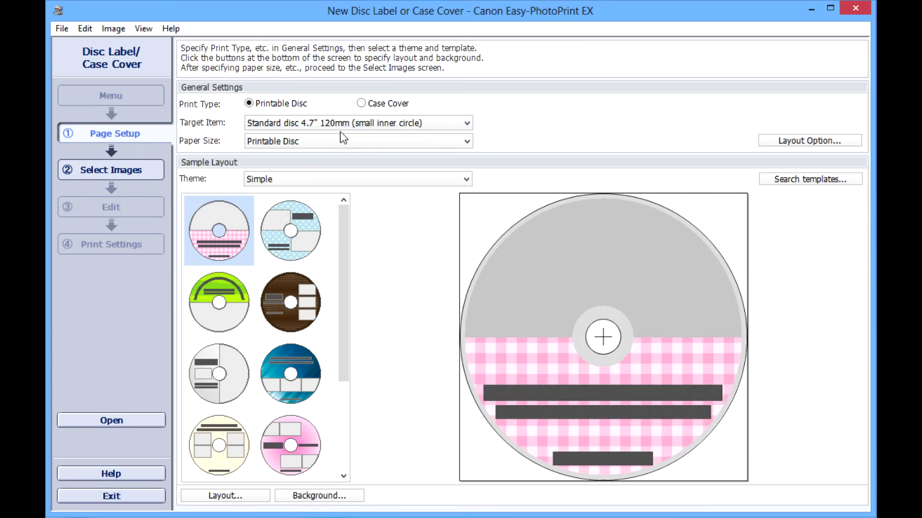
Step: Preview the polka-dot, grid and arched templates, then choose the grey split template
click(285, 240)
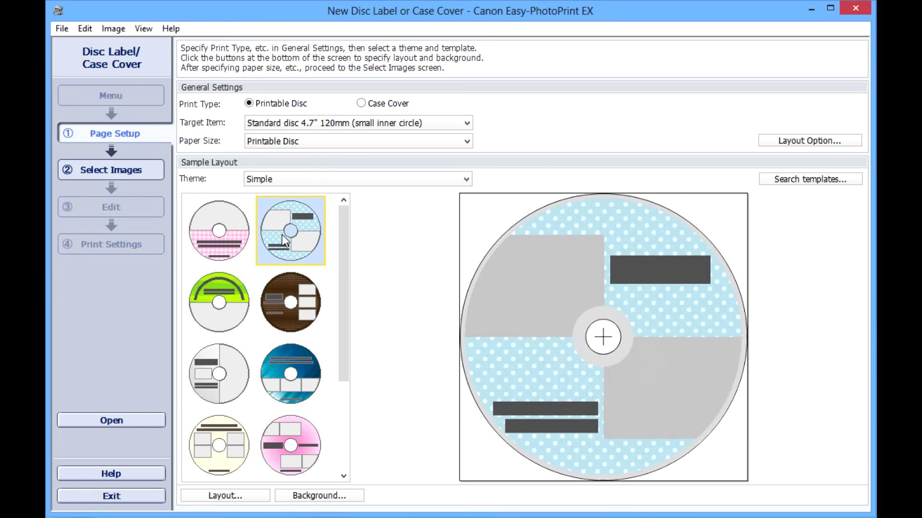
click(281, 299)
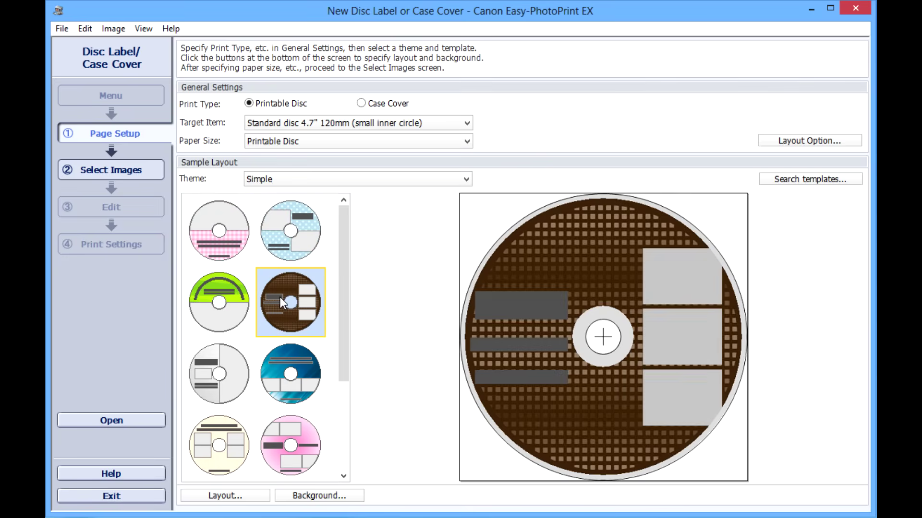
click(235, 315)
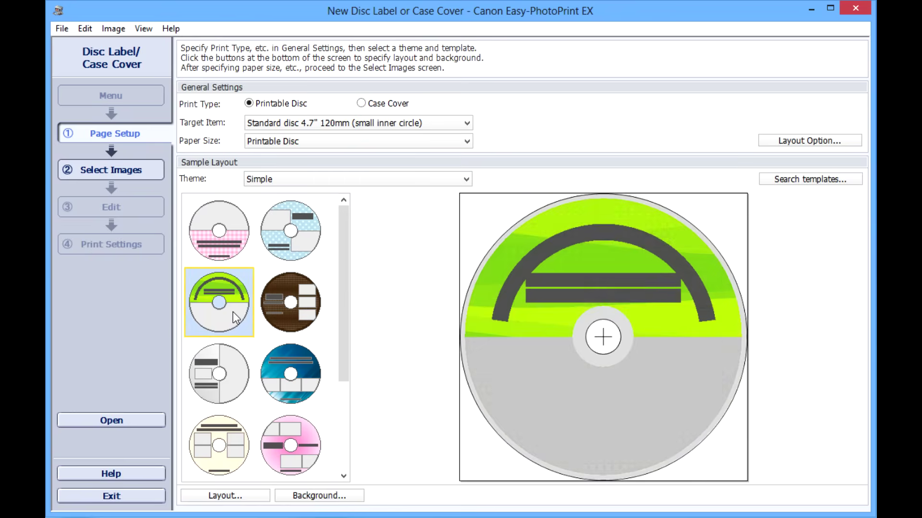
click(212, 383)
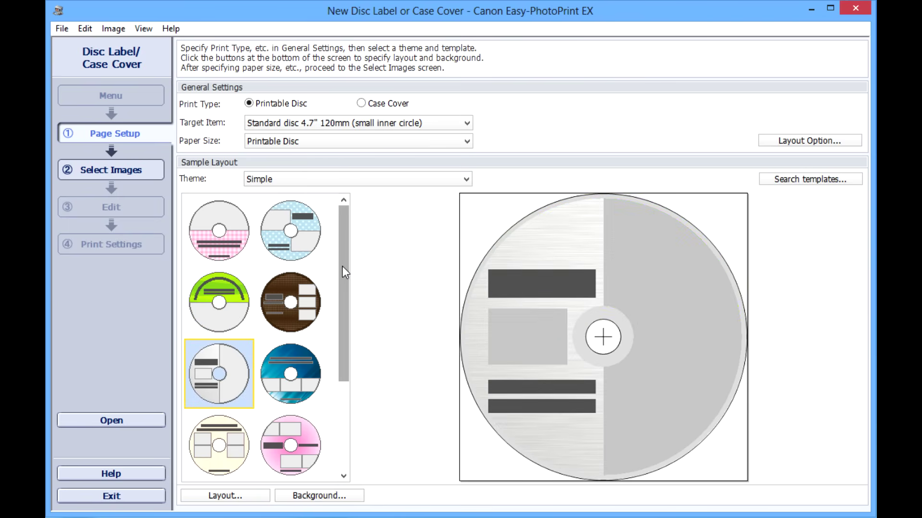
drag(343, 265, 335, 359)
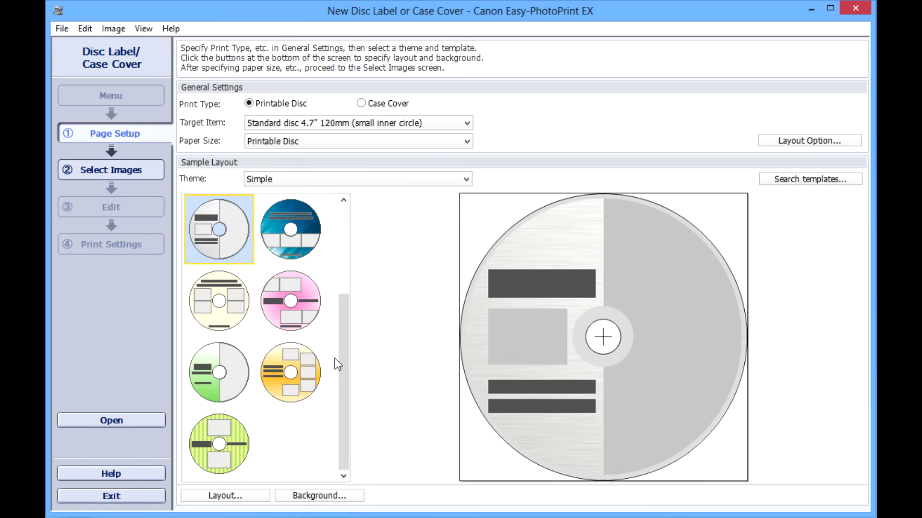
Step: Apply label layout 007 to the disc
click(244, 495)
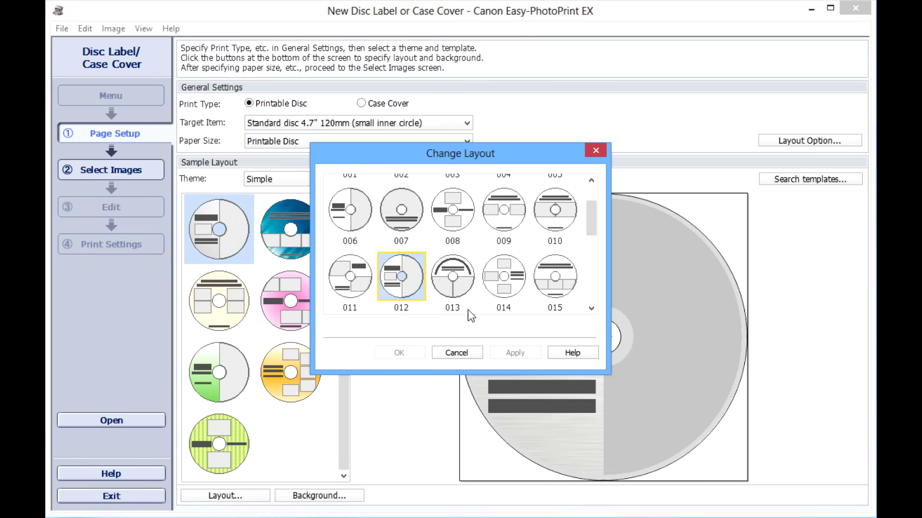
click(416, 216)
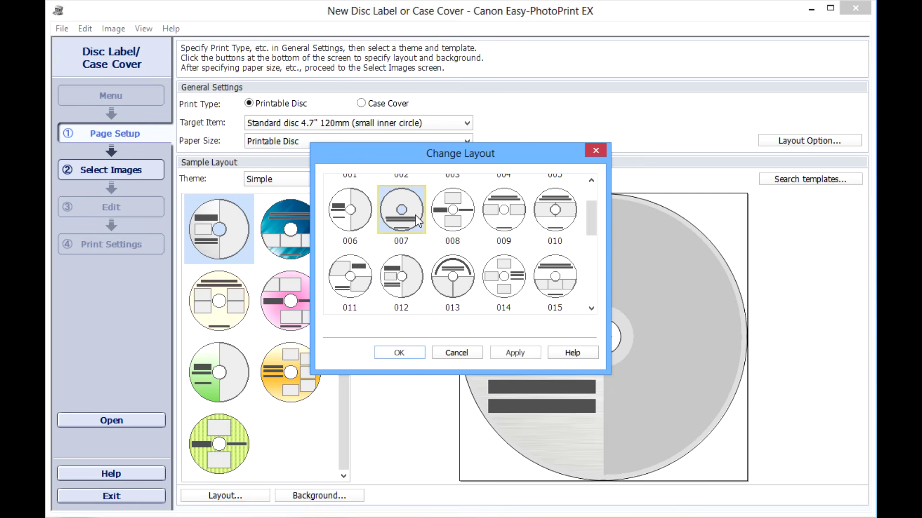
click(520, 352)
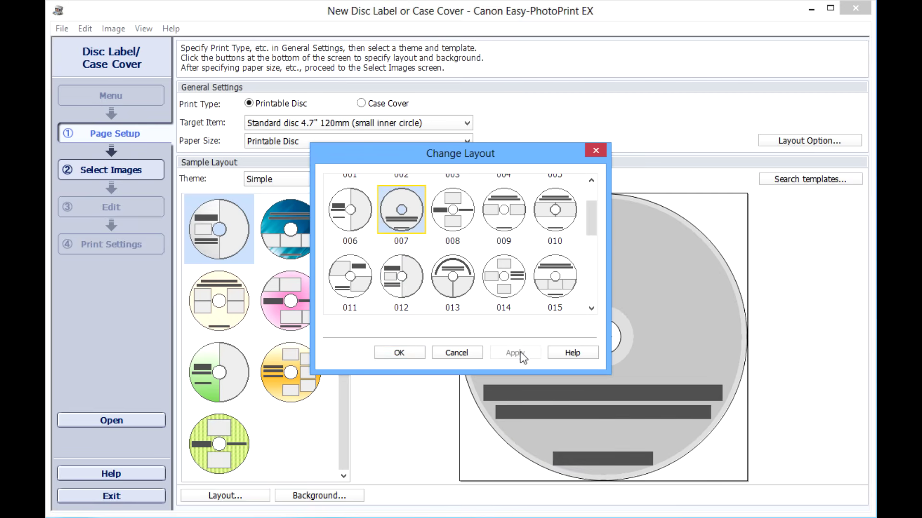
click(423, 353)
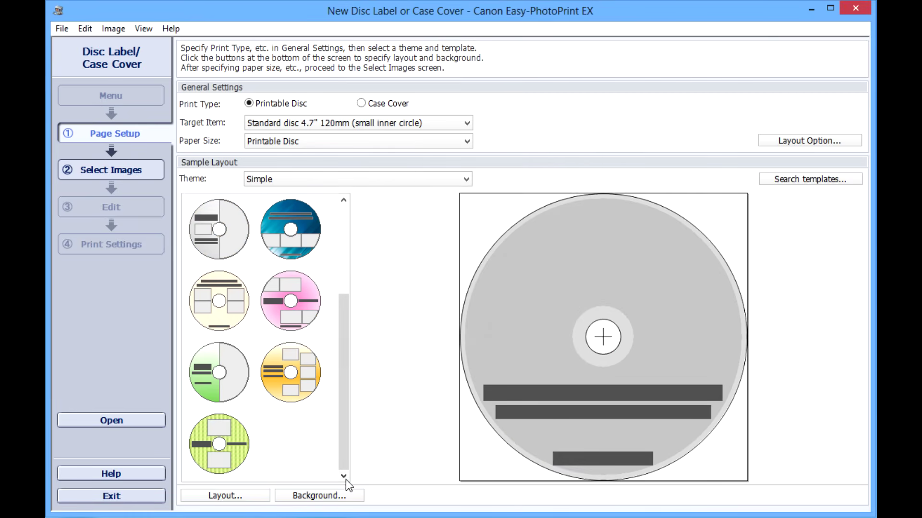
click(347, 495)
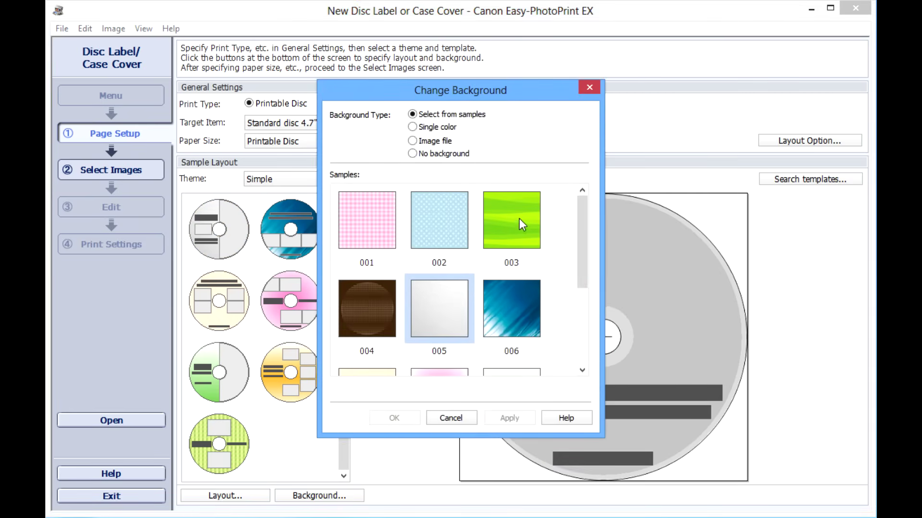
Step: Use the image file Los_Angeles.jpg as the disc background and apply it
drag(580, 214, 581, 195)
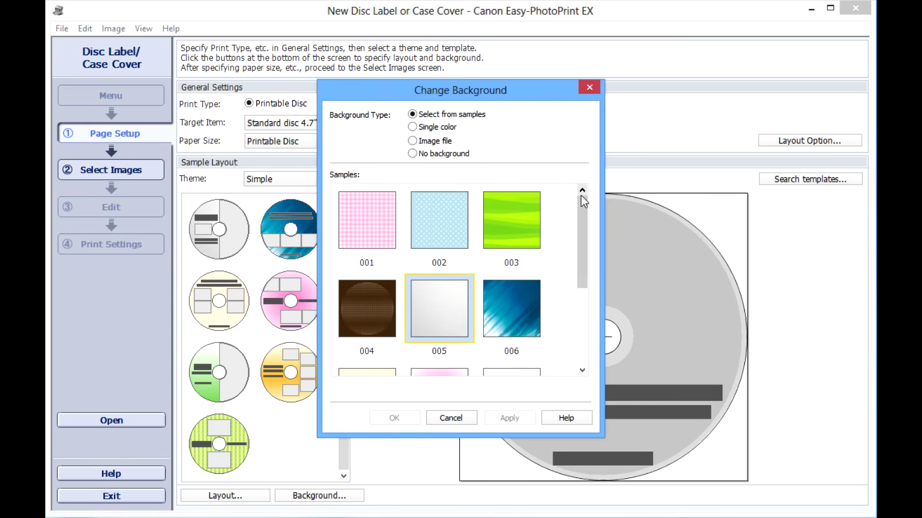
click(413, 141)
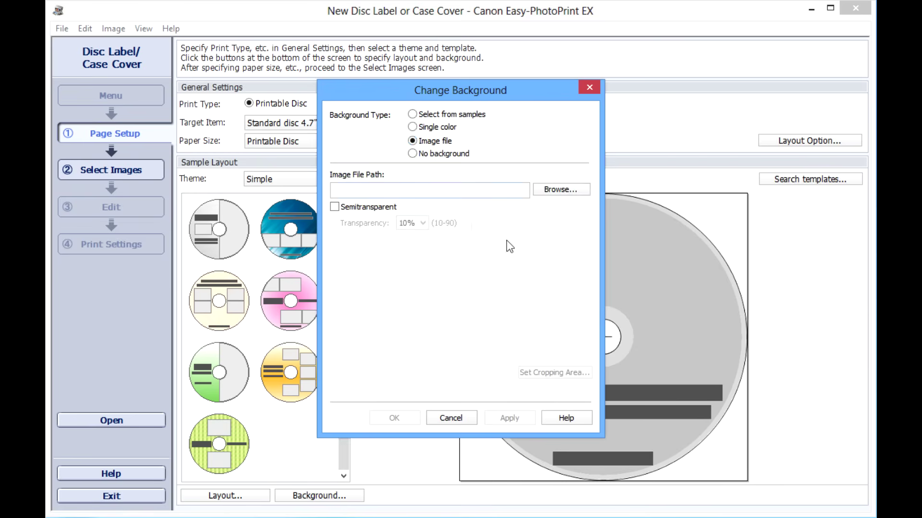
click(561, 188)
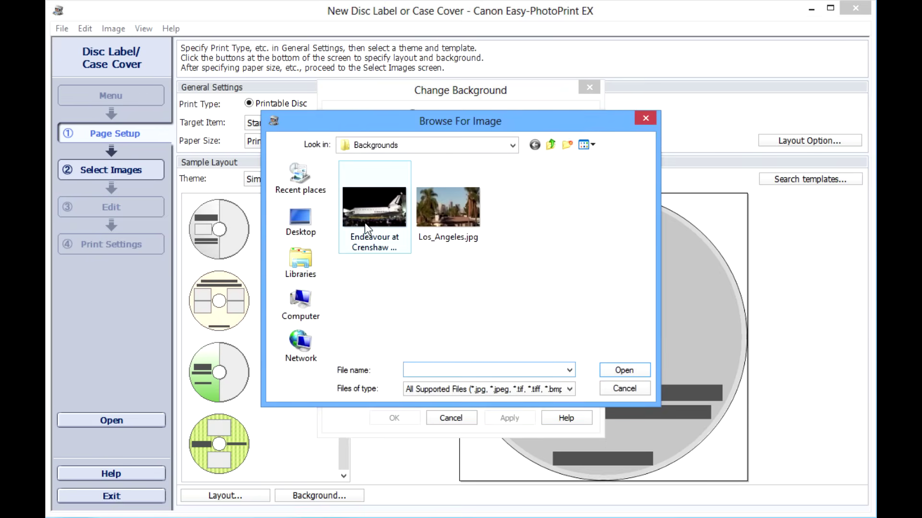
click(445, 214)
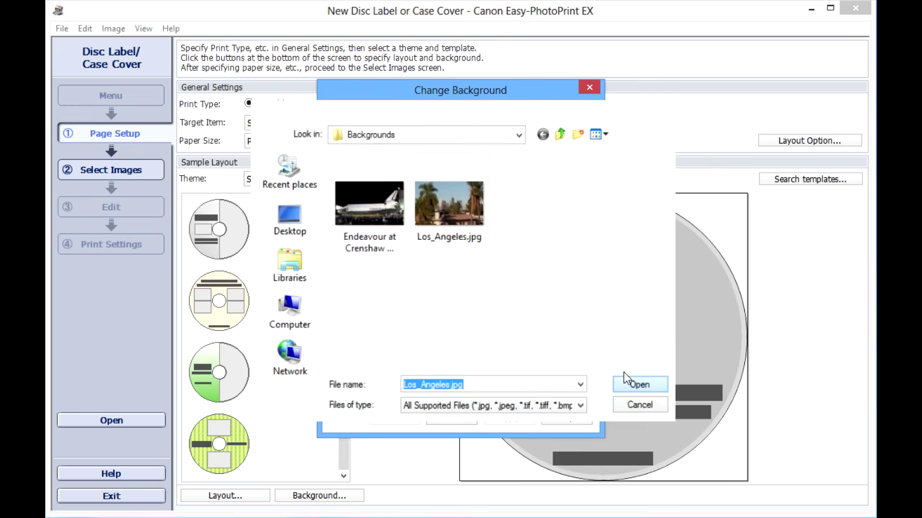
click(624, 373)
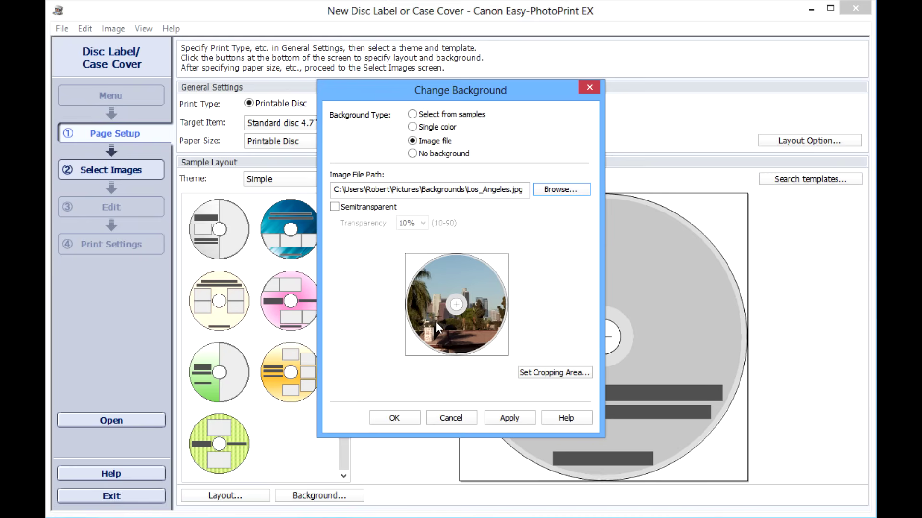
click(510, 417)
click(385, 420)
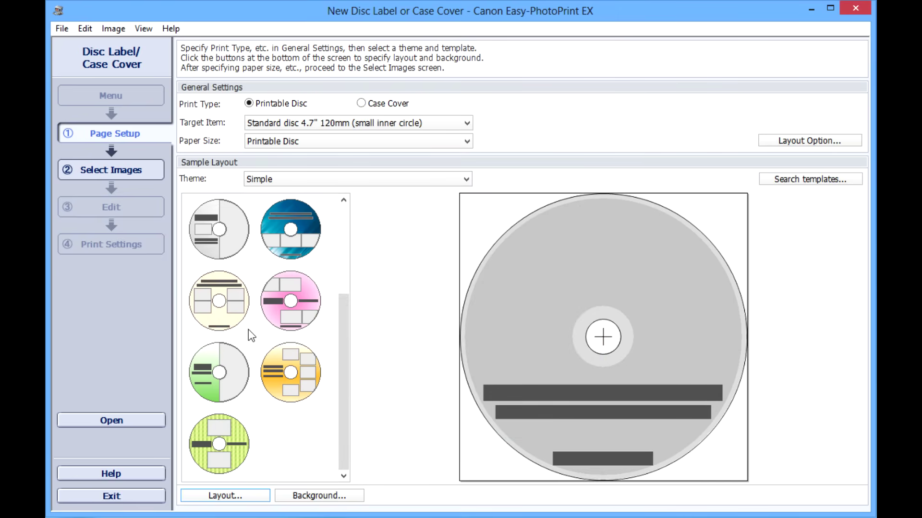
Step: Apply layout 001 so the photo fills the disc, then open the TEXT placeholder in Edit
click(232, 497)
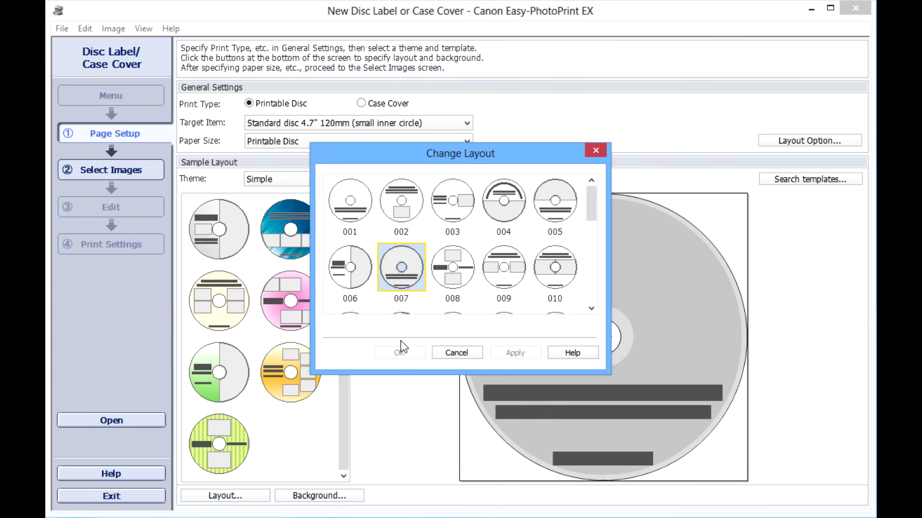
click(356, 205)
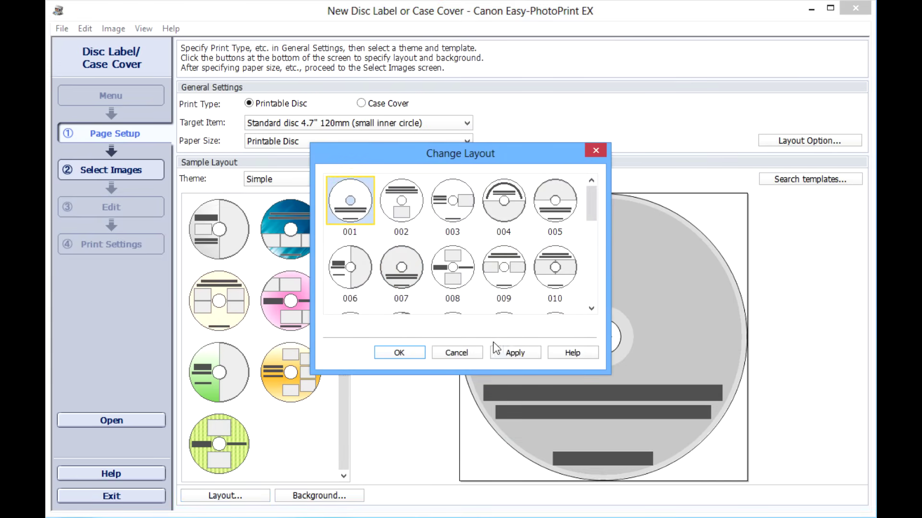
click(509, 352)
click(412, 351)
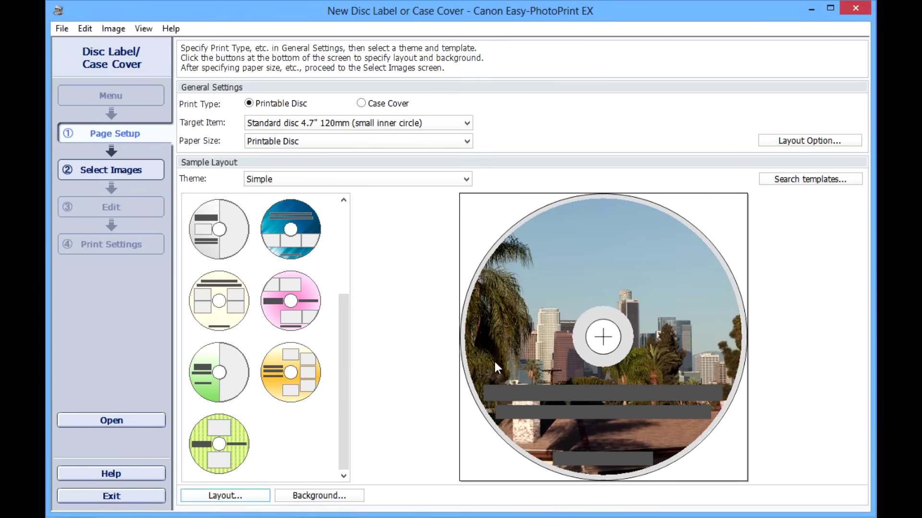
click(114, 204)
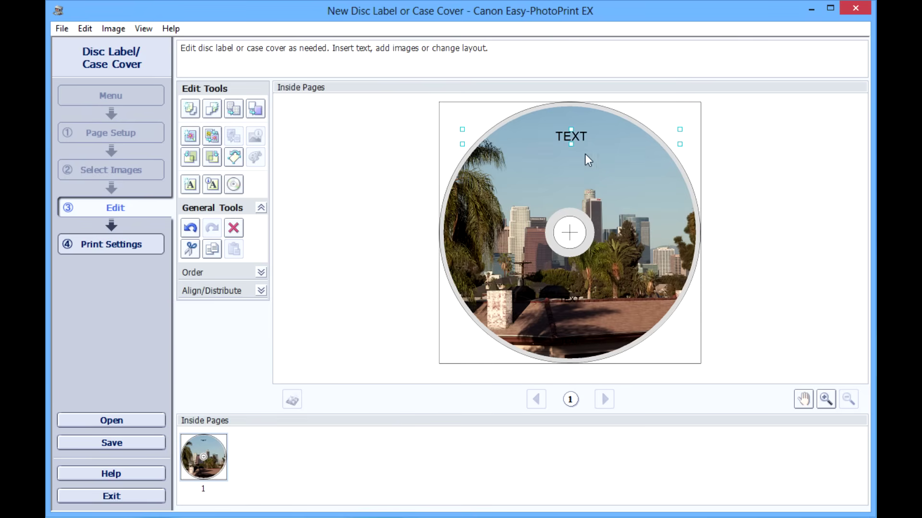
double_click(571, 137)
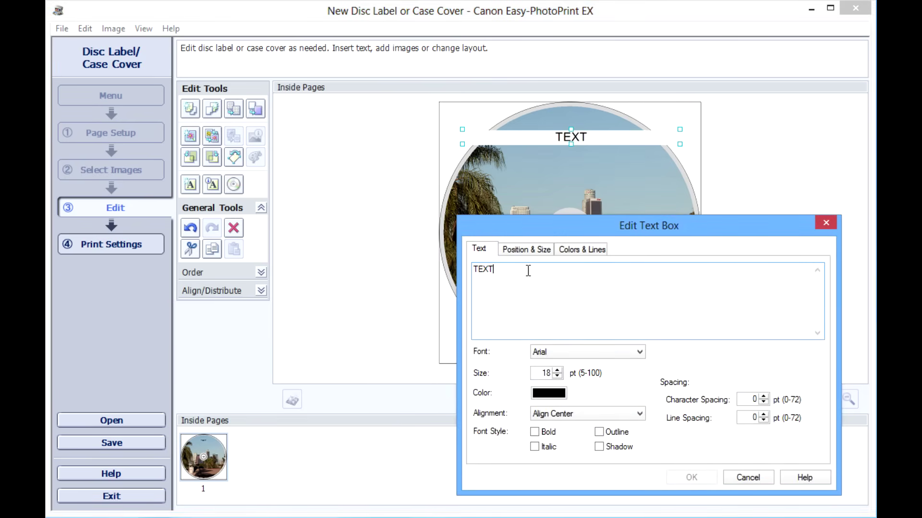
Step: Replace TEXT with an outlined 'Los Angeles' title arched along the top edge
drag(528, 268, 468, 272)
key(BackSpace)
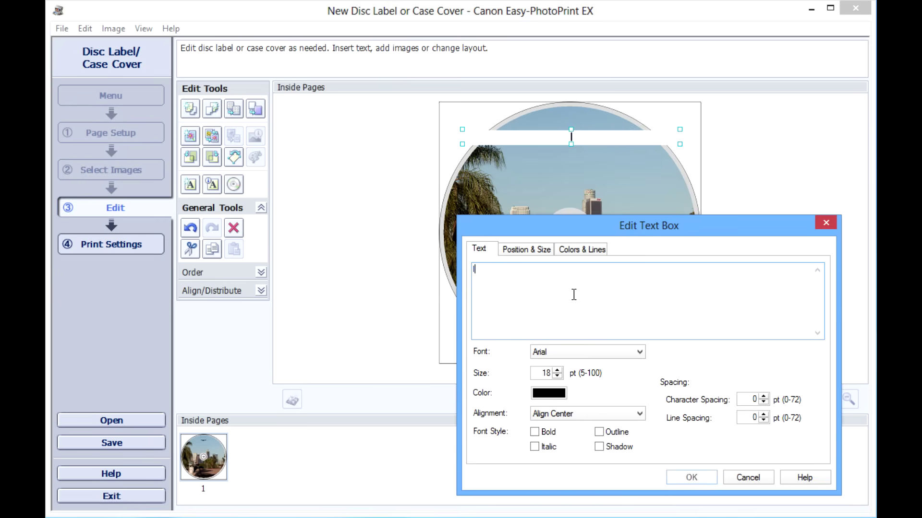
text(Los Angeles)
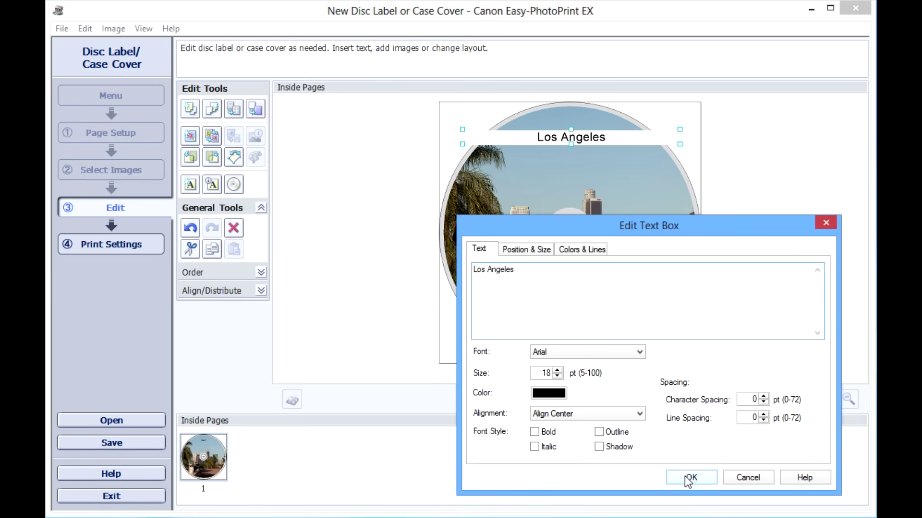
click(600, 432)
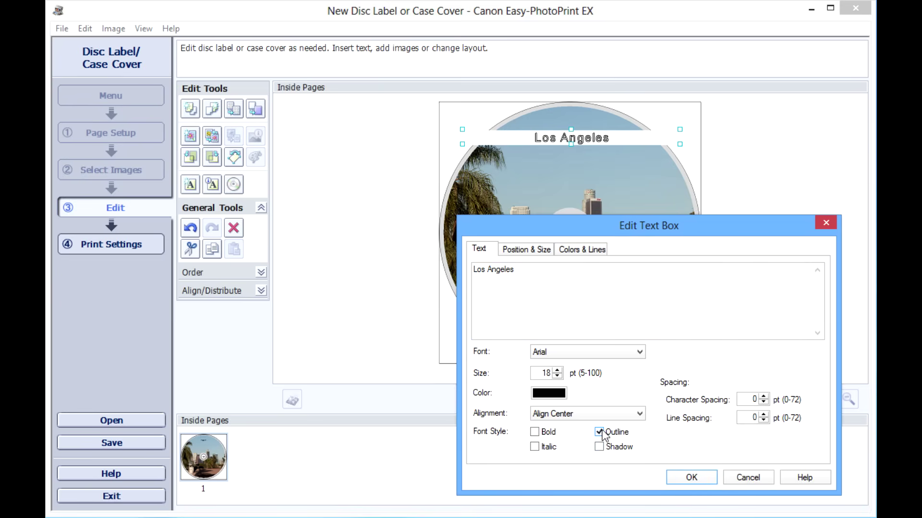
click(528, 249)
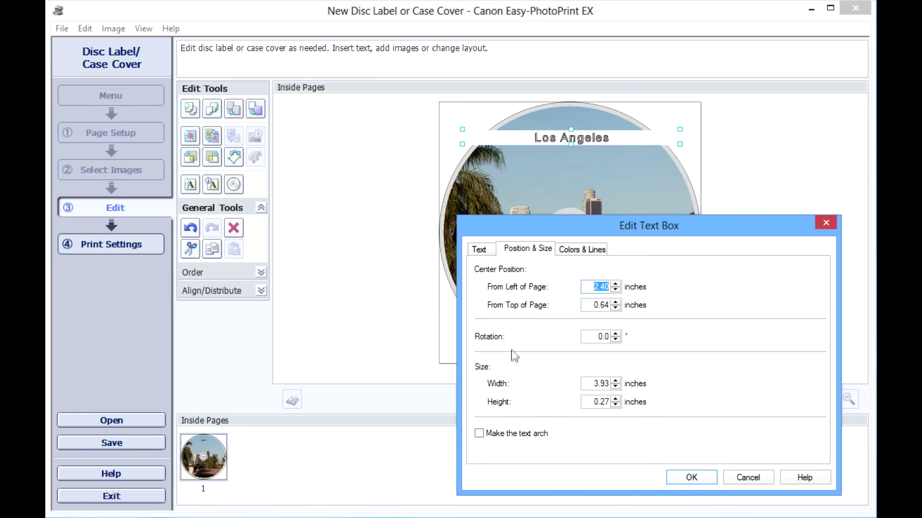
click(500, 433)
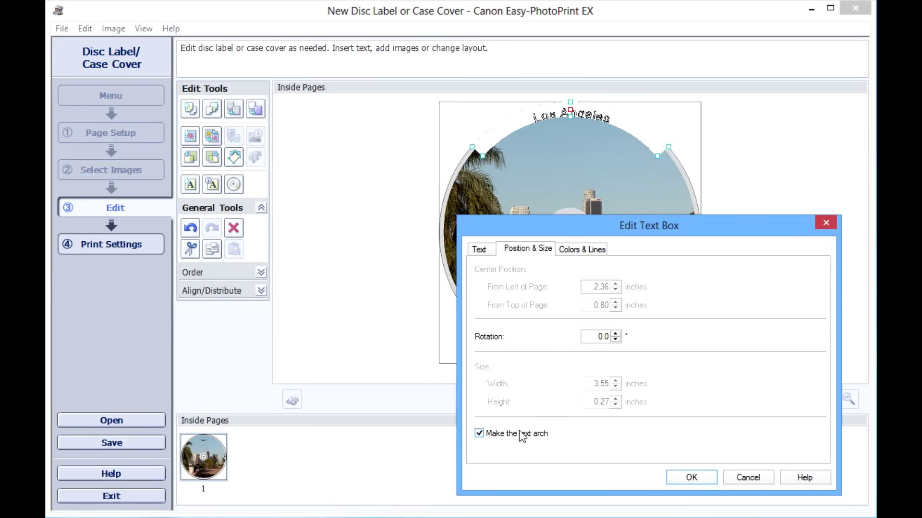
click(707, 478)
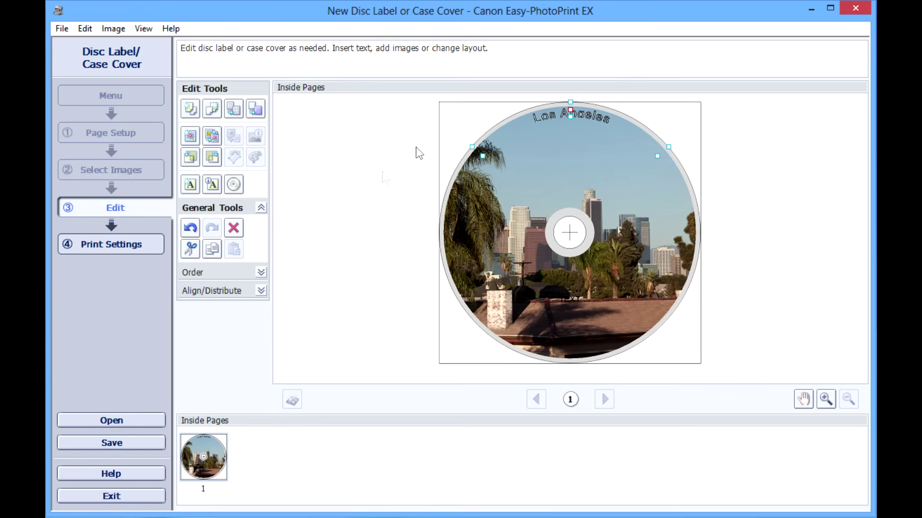
double_click(556, 110)
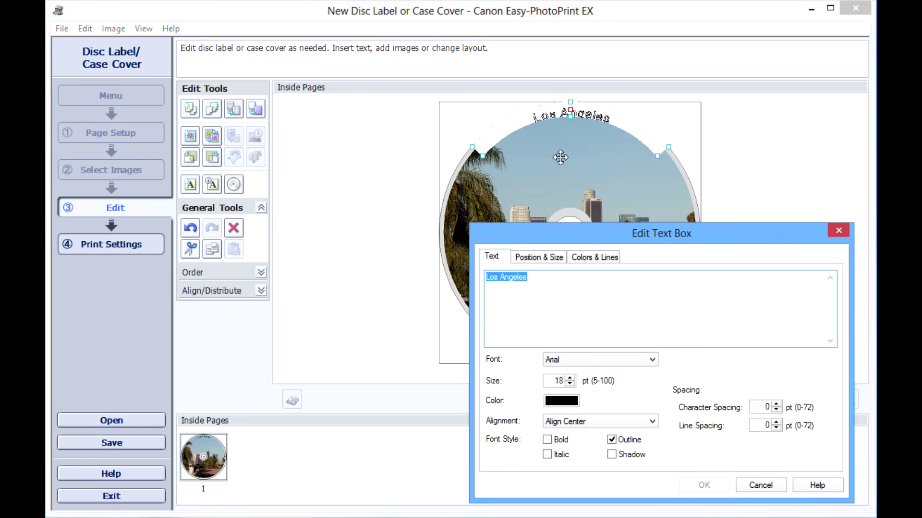
Step: Raise the title's font size two steps and pull its arc down inside the disc
click(569, 378)
click(569, 378)
click(570, 377)
click(570, 378)
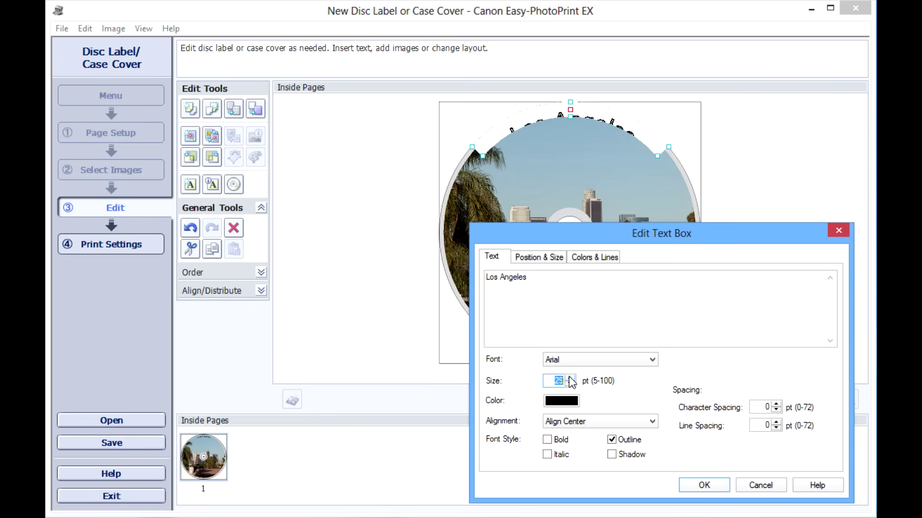
click(719, 486)
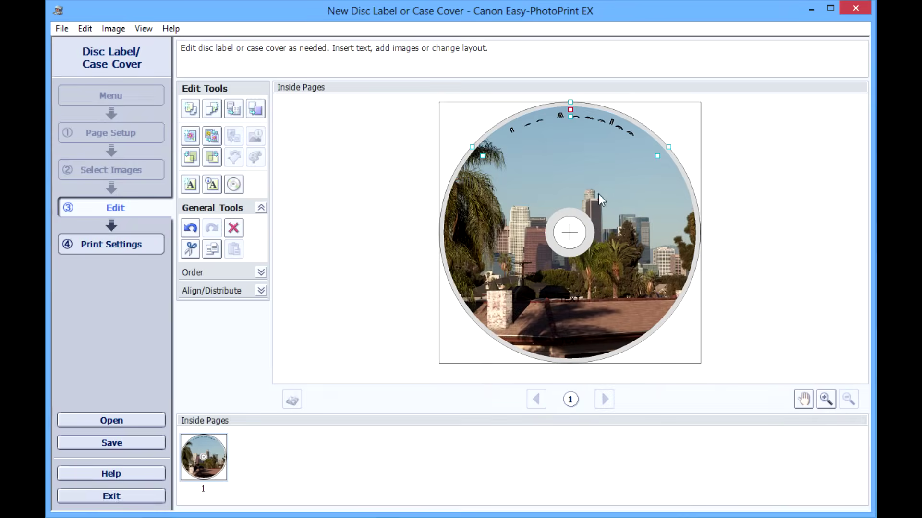
drag(570, 123, 571, 130)
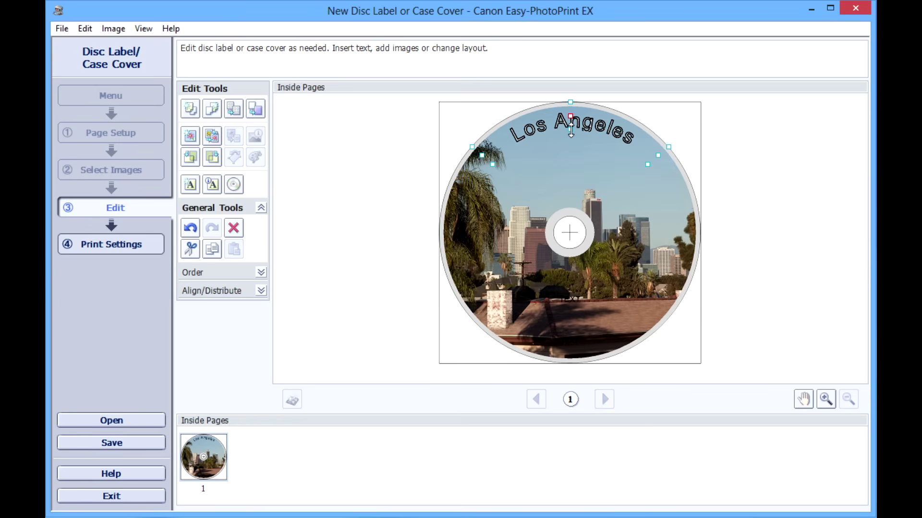
click(577, 301)
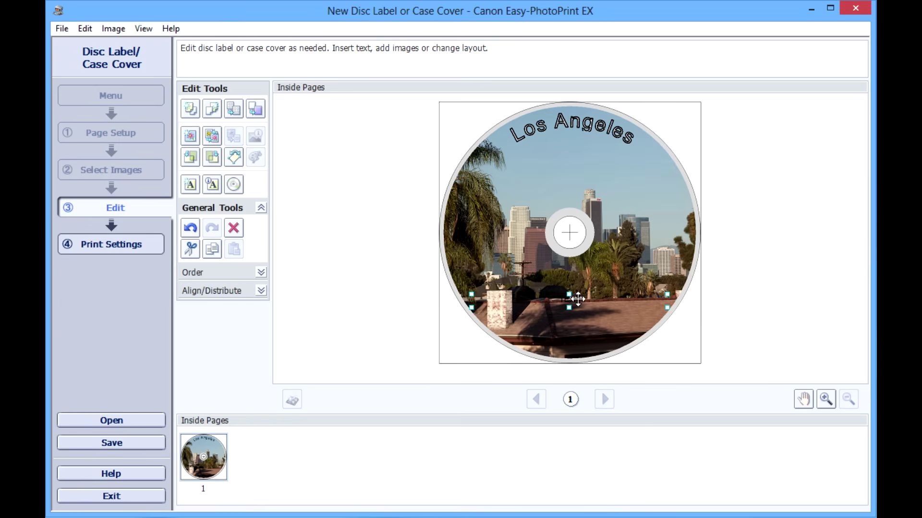
Step: Make the bottom text box read 'High Resolution Photos' in outlined 16 pt
double_click(577, 300)
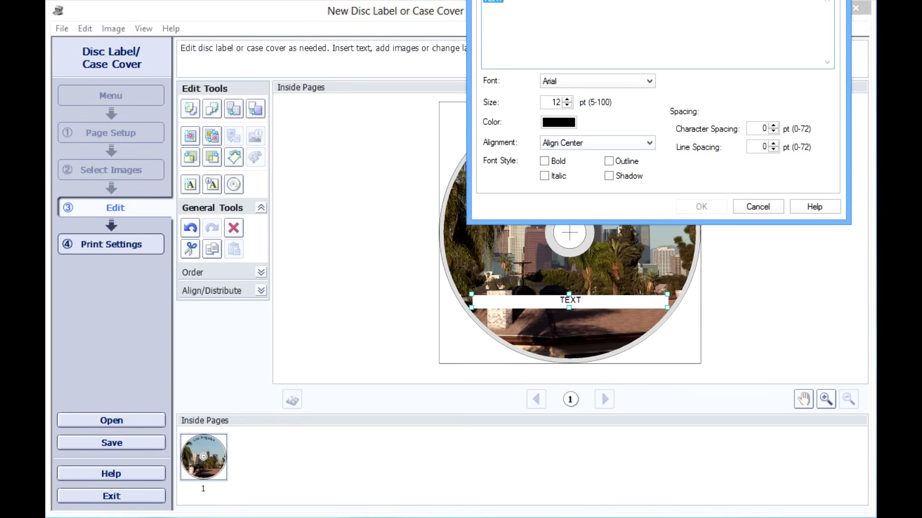
text(High Reso)
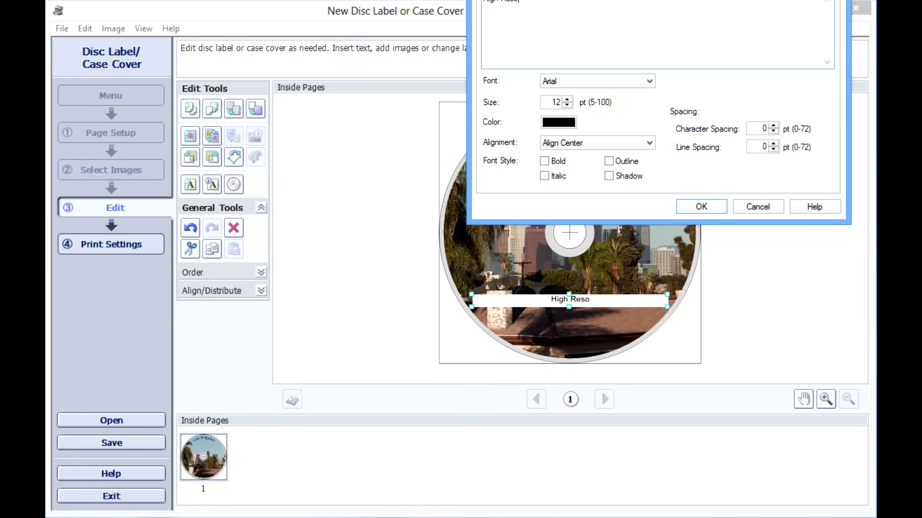
text(lution Photops)
key(BackSpace)
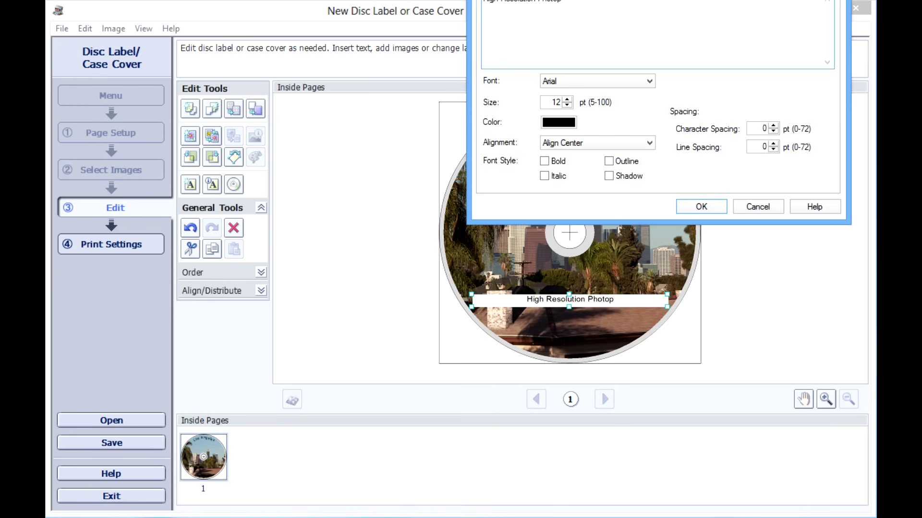
key(BackSpace)
text(s)
click(566, 98)
click(567, 99)
click(567, 99)
click(567, 99)
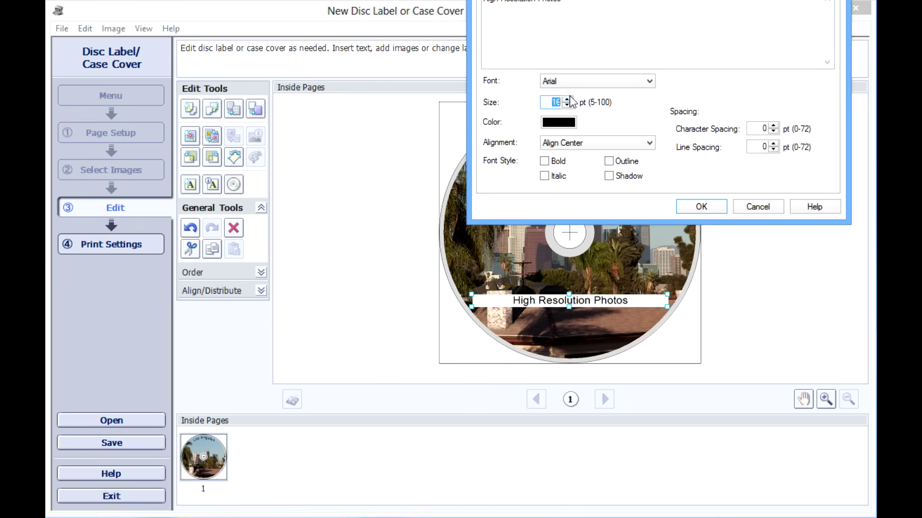
click(608, 161)
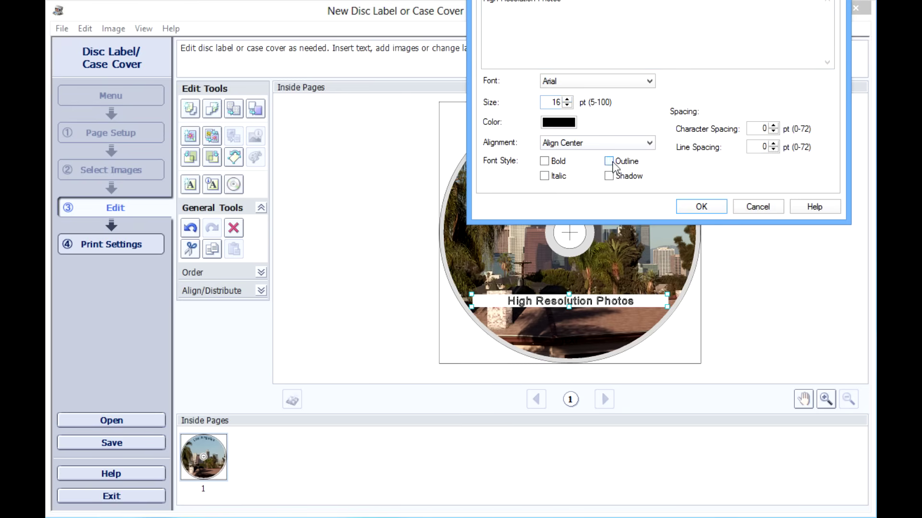
click(692, 208)
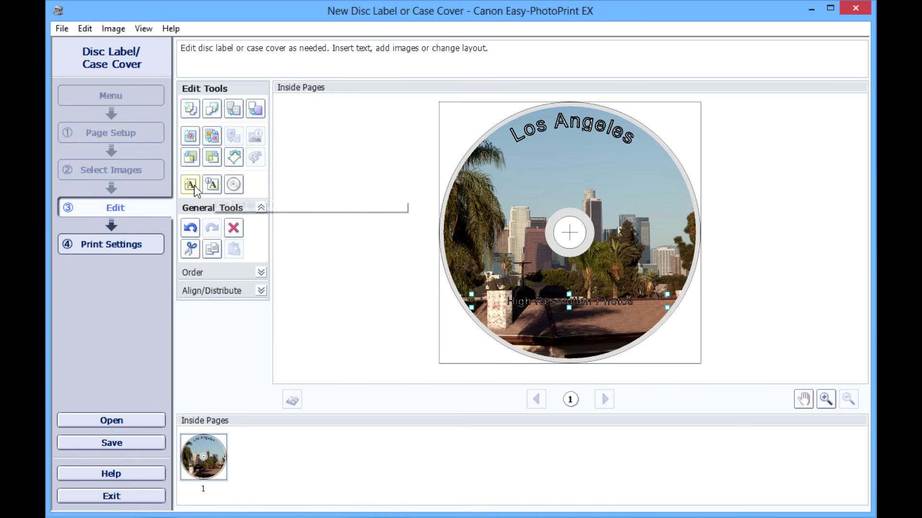
Step: Add a 'Feb. 18, 2013' text line and centre it just under the arched title
click(566, 162)
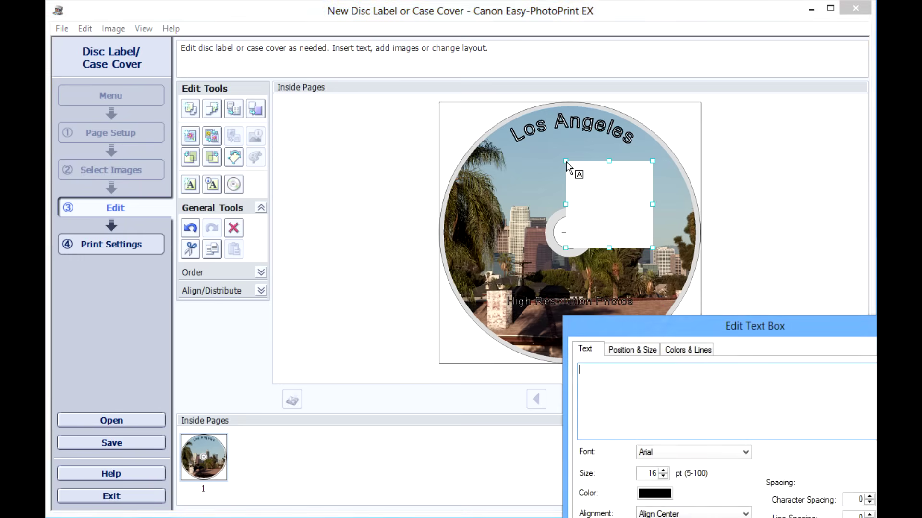
text(Feb. 18, 2013)
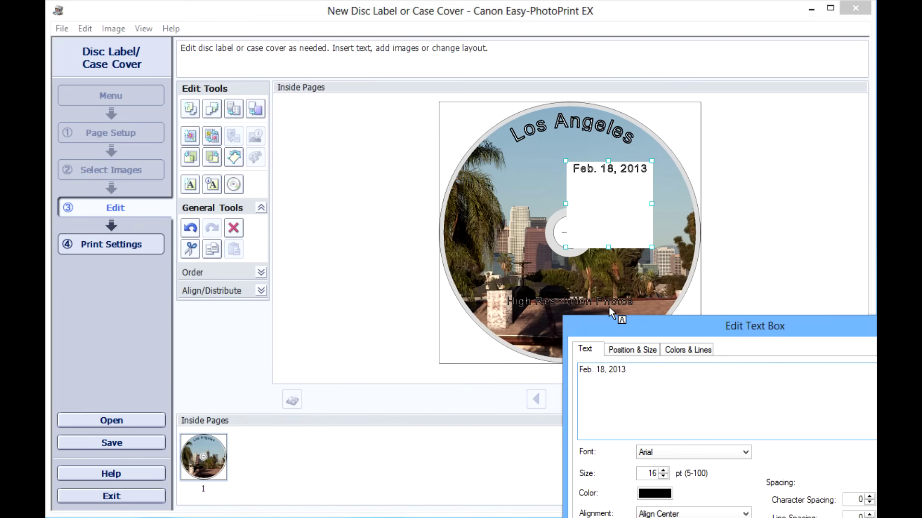
key(Return)
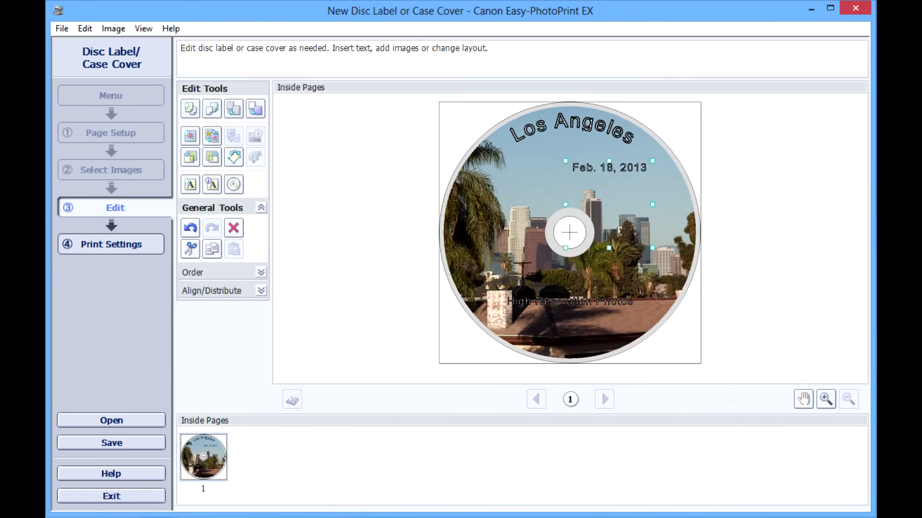
drag(612, 169, 568, 164)
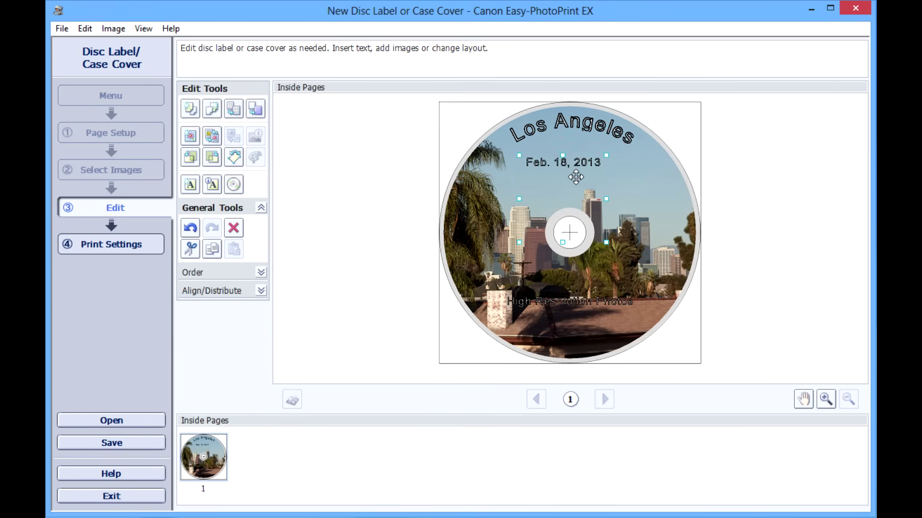
key(Right)
key(Right)
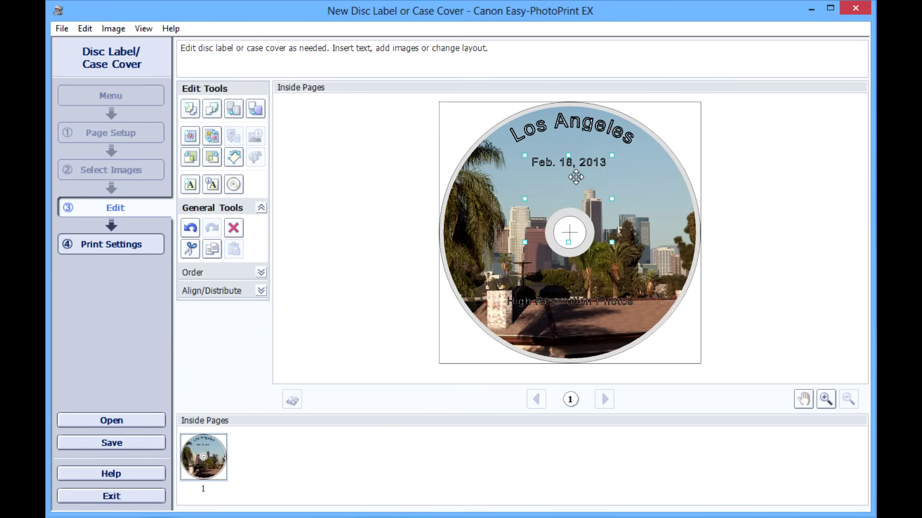
click(643, 189)
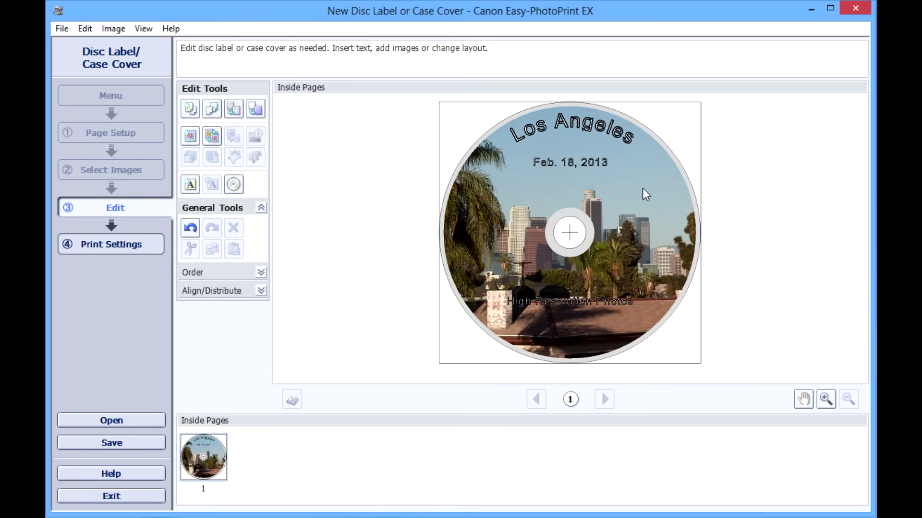
Step: Go to Print Settings for the MG8200 series disc tray and zoom the preview in and back out
click(122, 243)
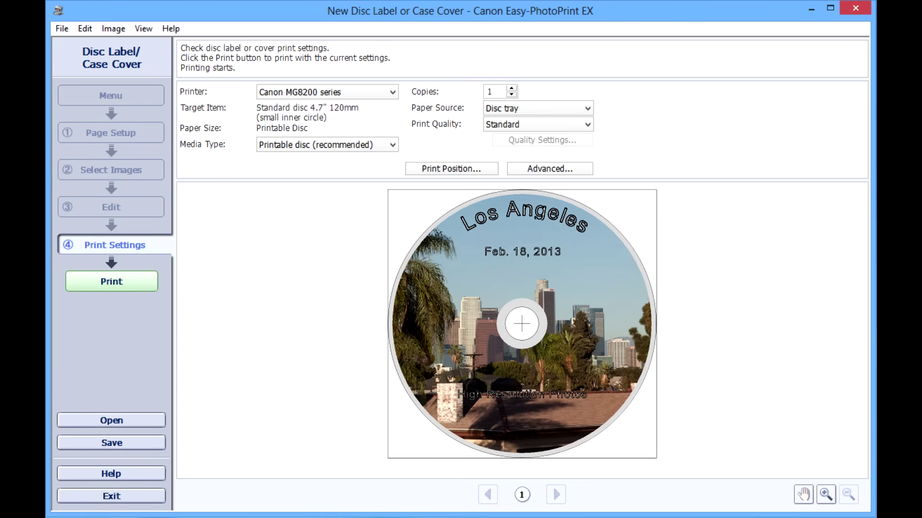
click(825, 495)
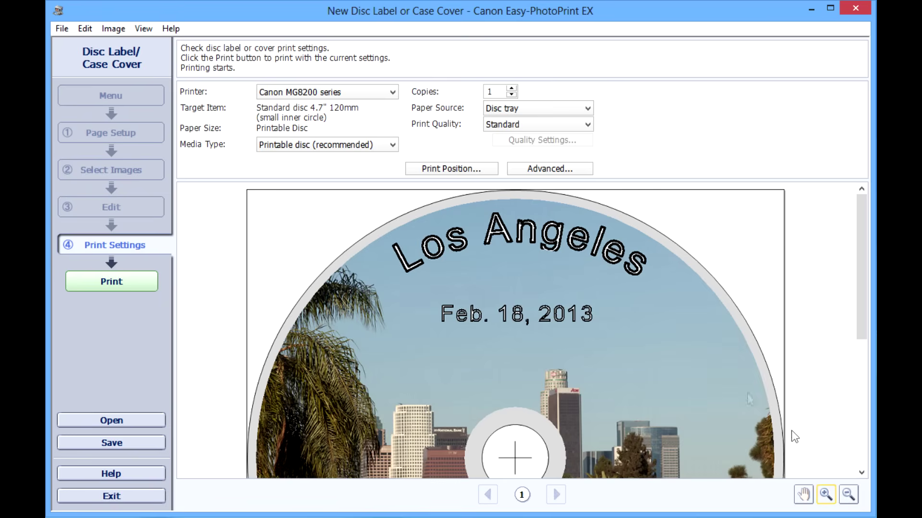
click(849, 497)
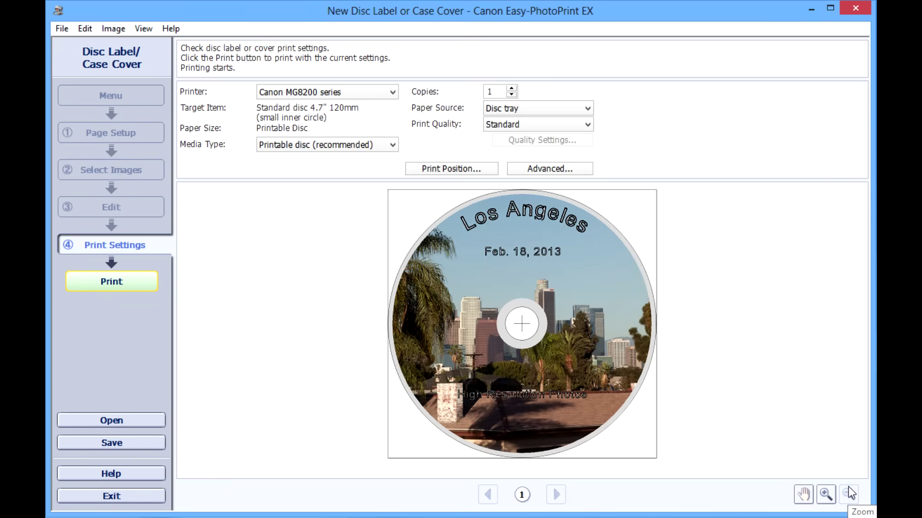
Step: Print the disc label onto Printable Disc media
click(129, 285)
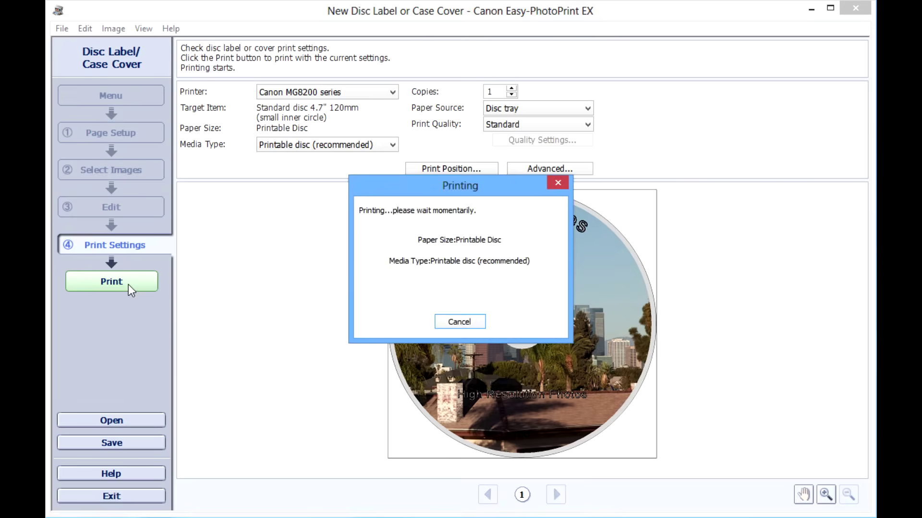